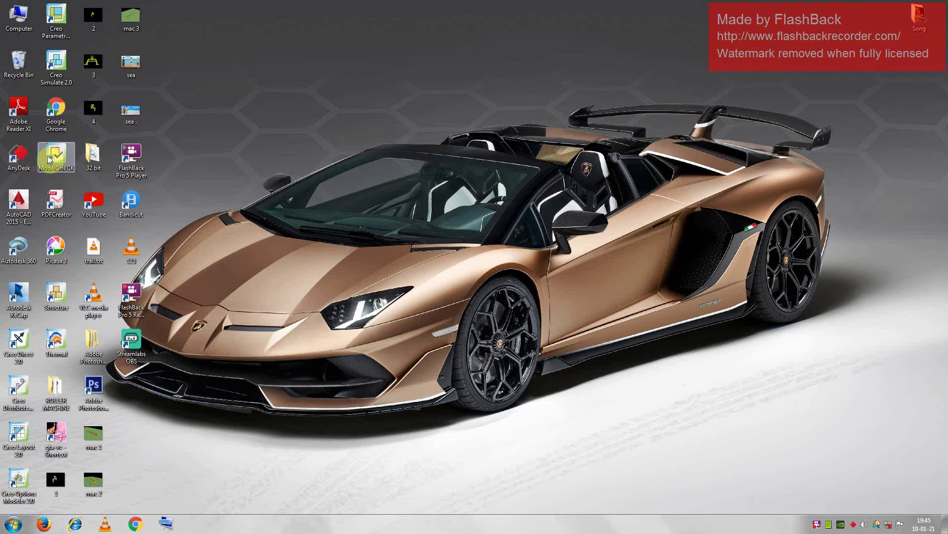
# - Launch AutoCAD 2015 from its desktop shortcut and wait for the New Tab
pyautogui.doubleClick(27, 202)
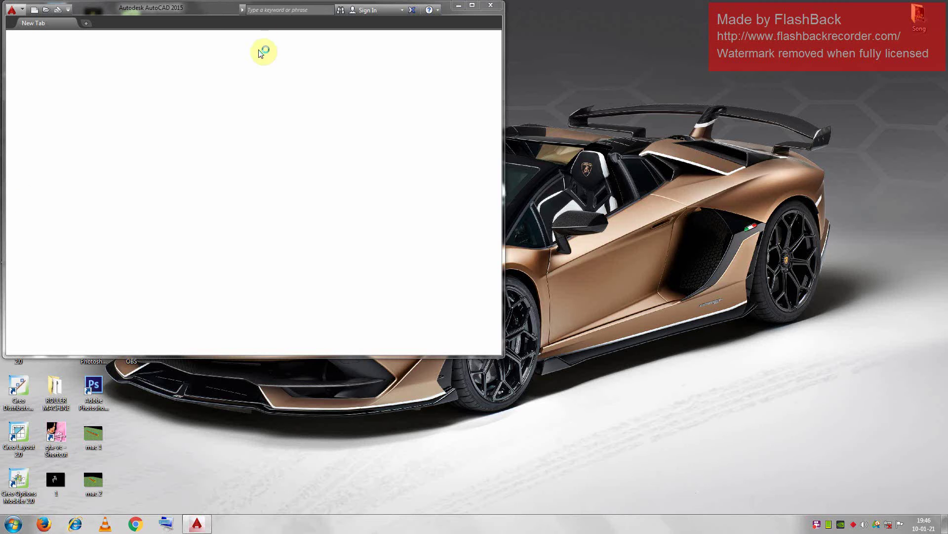
# - Maximize the AutoCAD window and start a new blank drawing, Drawing1.dwg
pyautogui.click(473, 6)
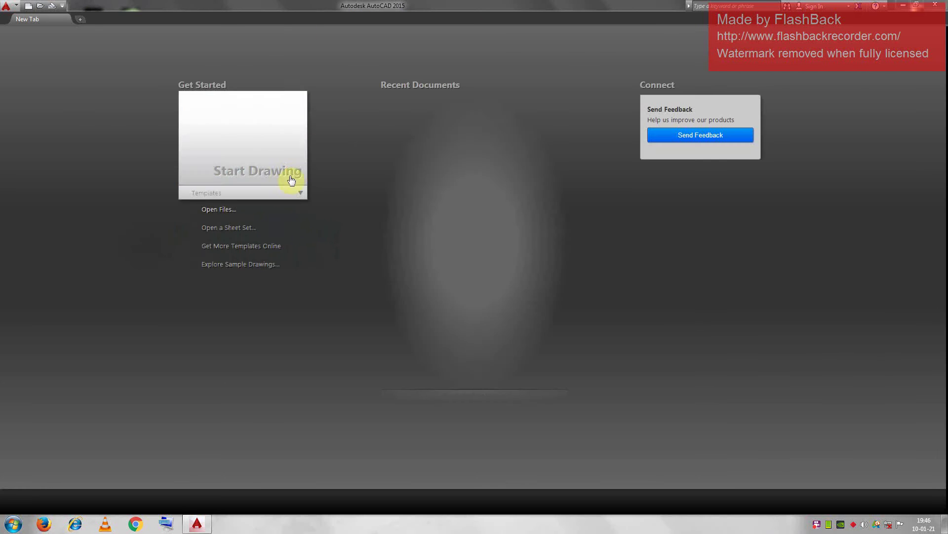
pyautogui.click(254, 145)
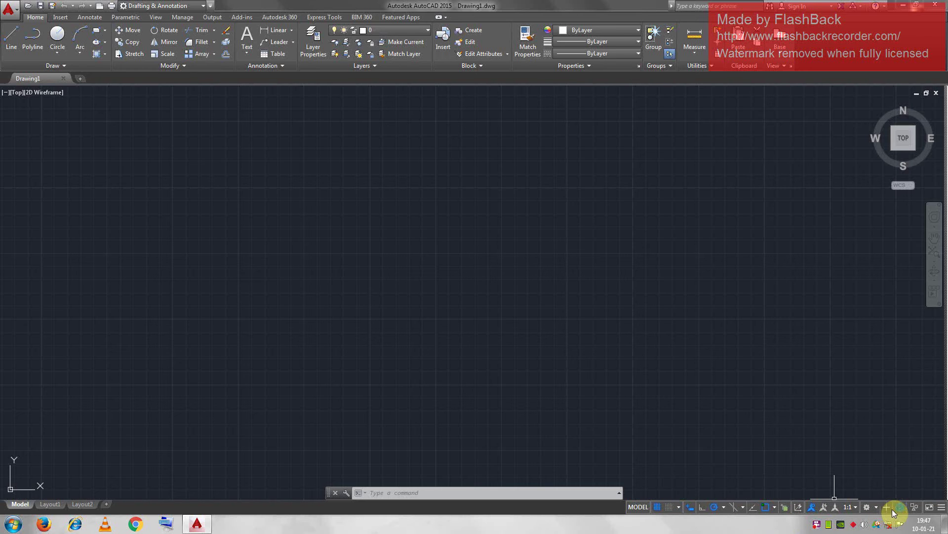
pyautogui.click(941, 509)
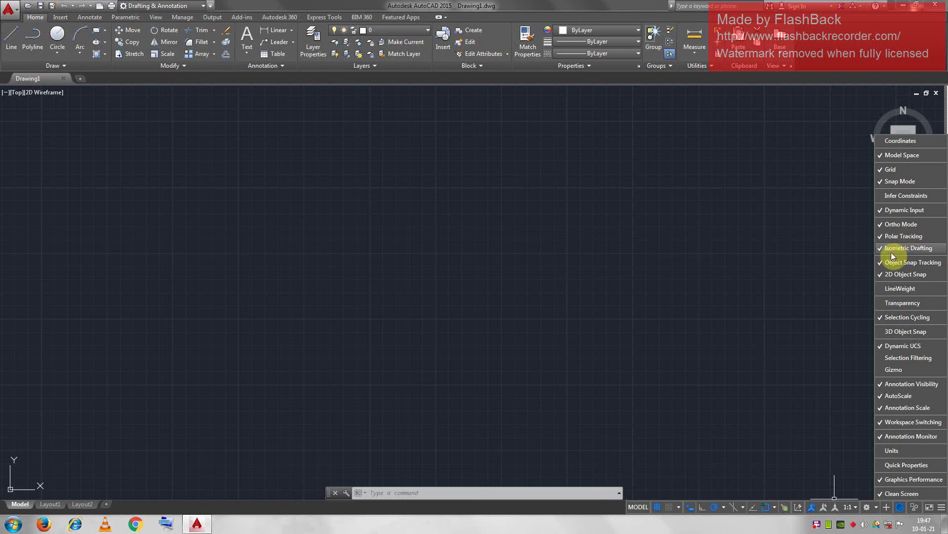
pyautogui.click(656, 507)
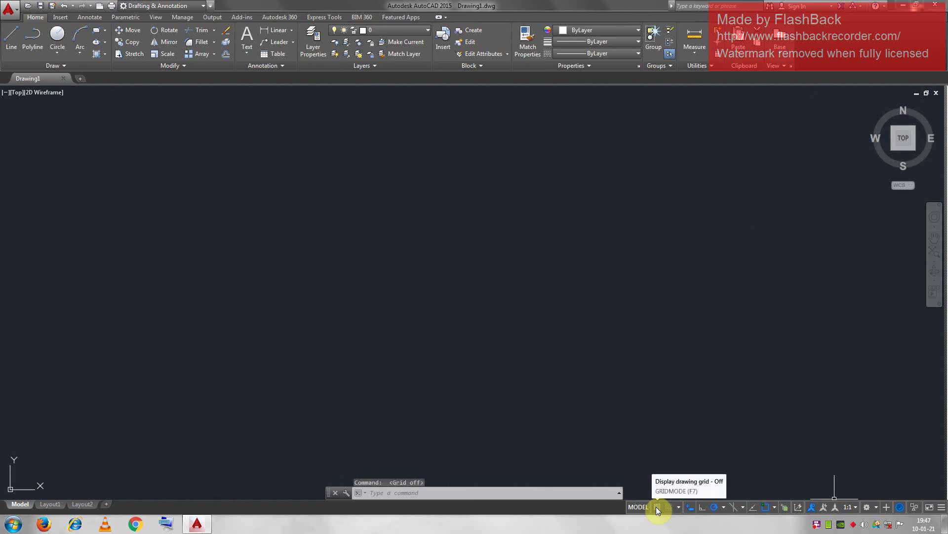
pyautogui.click(656, 506)
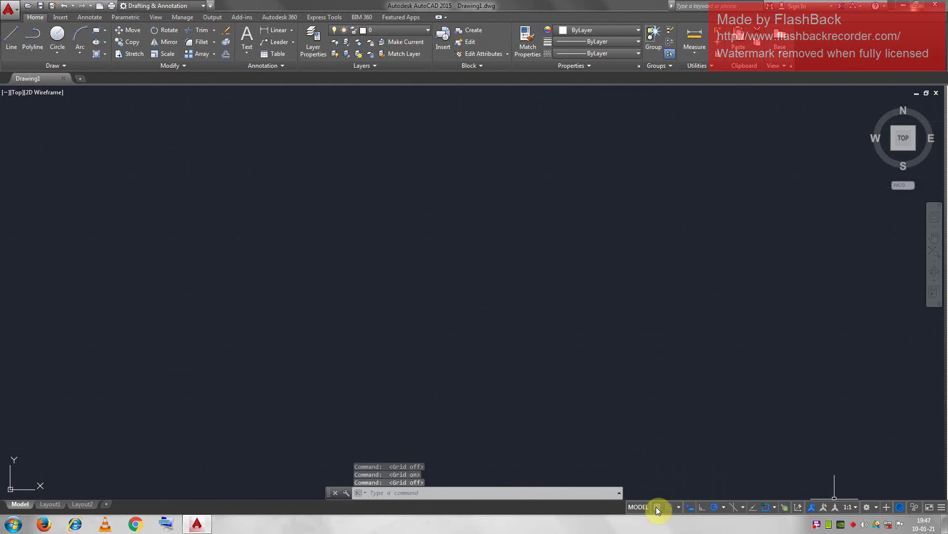
pyautogui.click(656, 506)
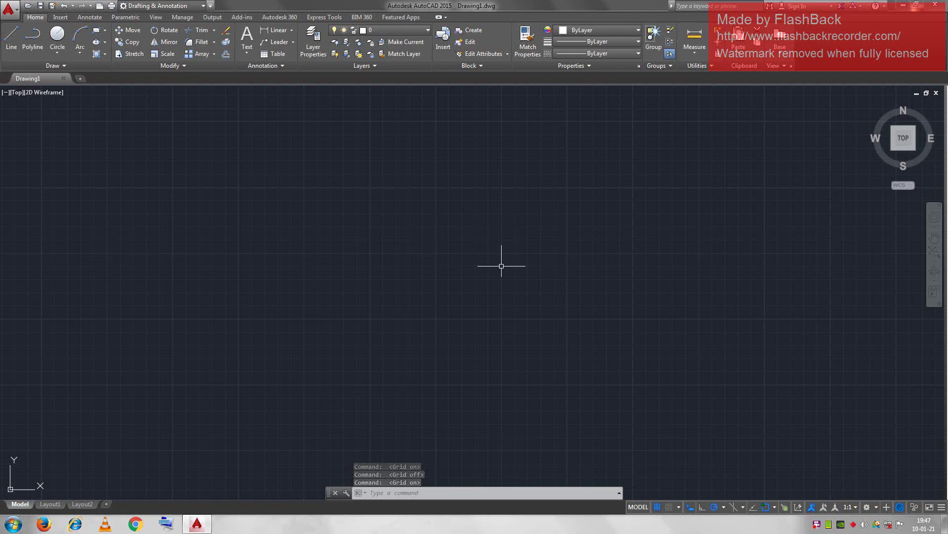
pyautogui.click(657, 506)
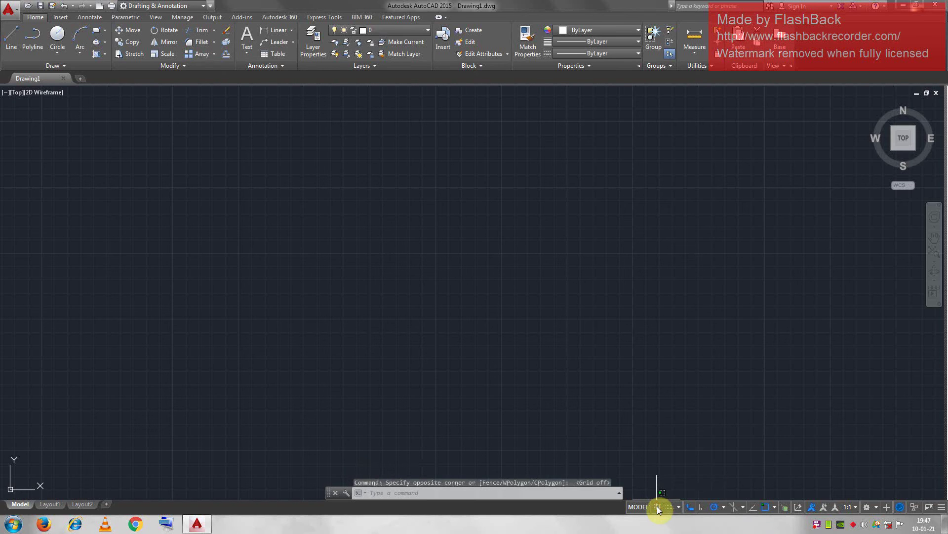
pyautogui.click(657, 506)
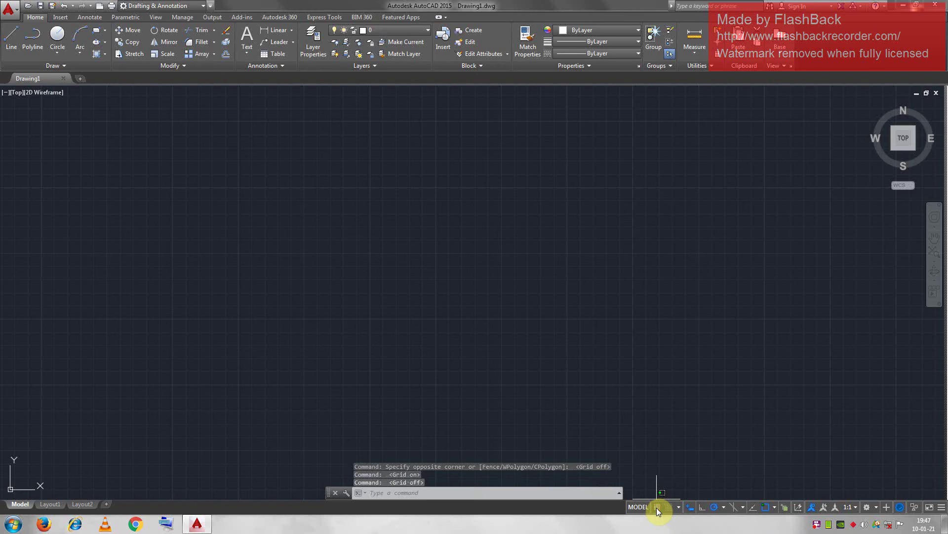
pyautogui.click(657, 507)
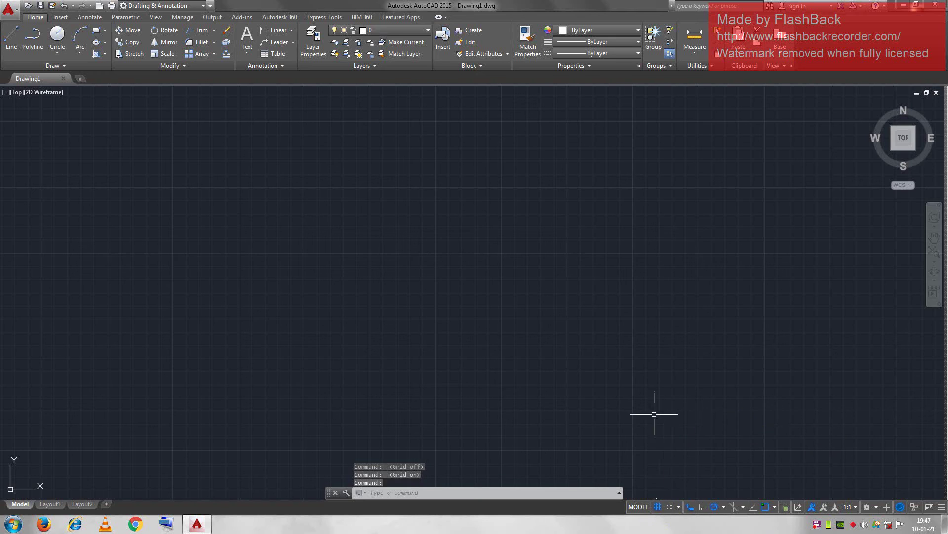
pyautogui.click(657, 507)
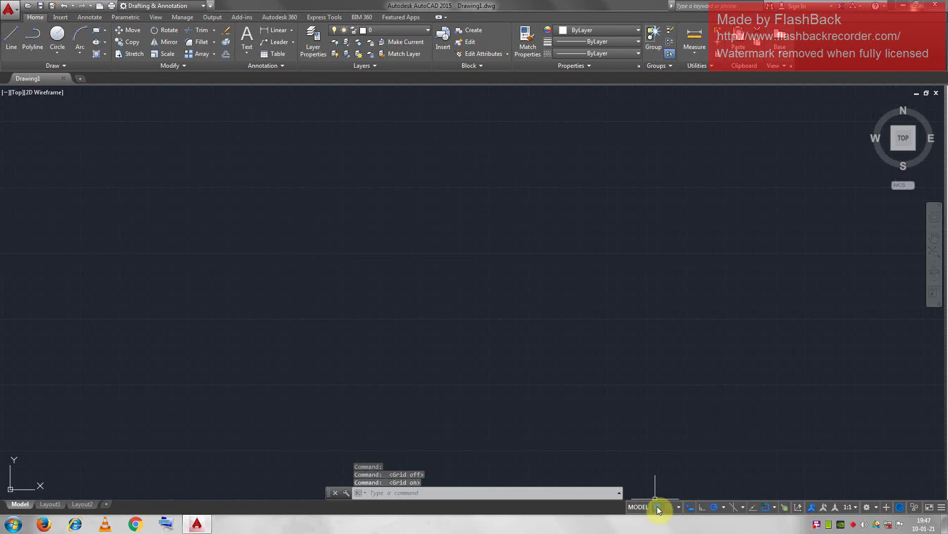
pyautogui.click(657, 506)
pyautogui.click(657, 506)
pyautogui.click(678, 506)
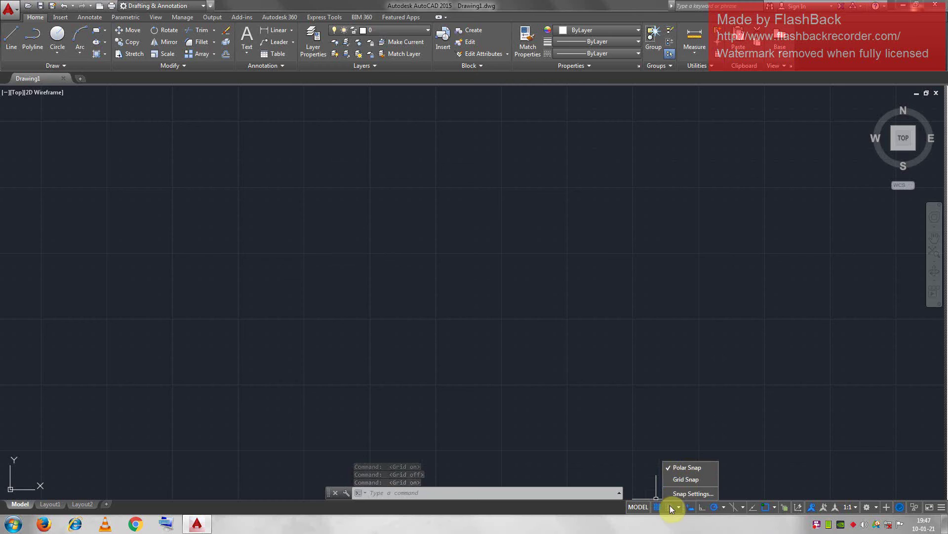
# - Close the snap options, cancel two ZOOM attempts, and turn on a status-bar drafting aid
pyautogui.click(637, 467)
pyautogui.write('Z')
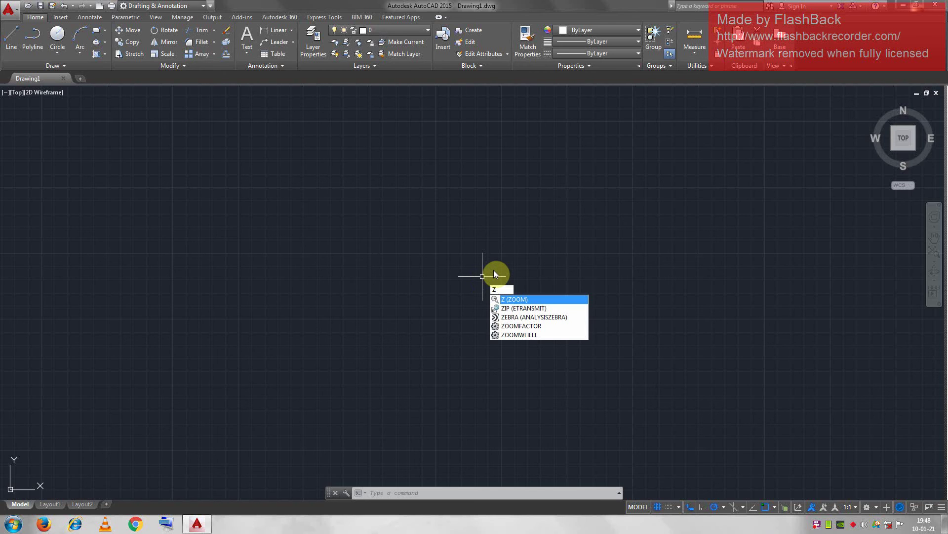
pyautogui.click(537, 299)
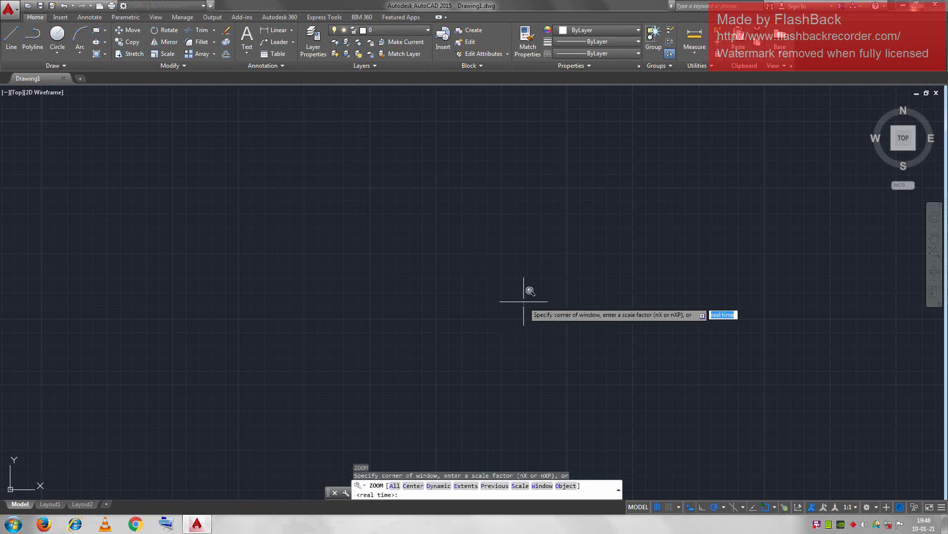
pyautogui.press('Escape')
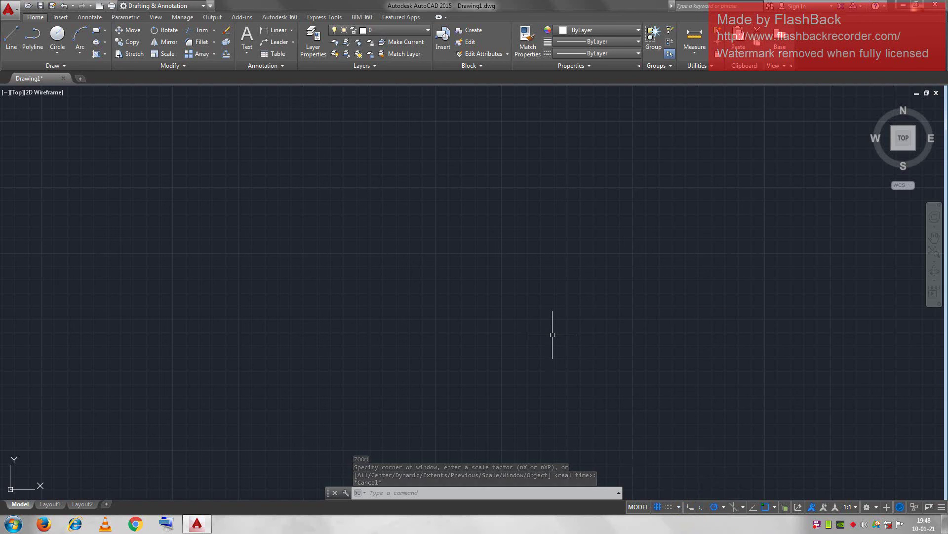
pyautogui.write('z')
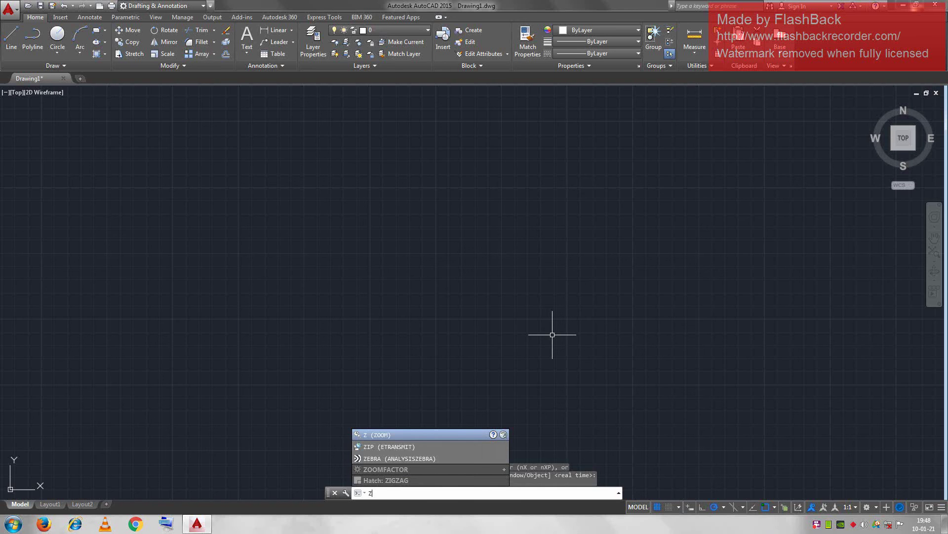
pyautogui.press('Escape')
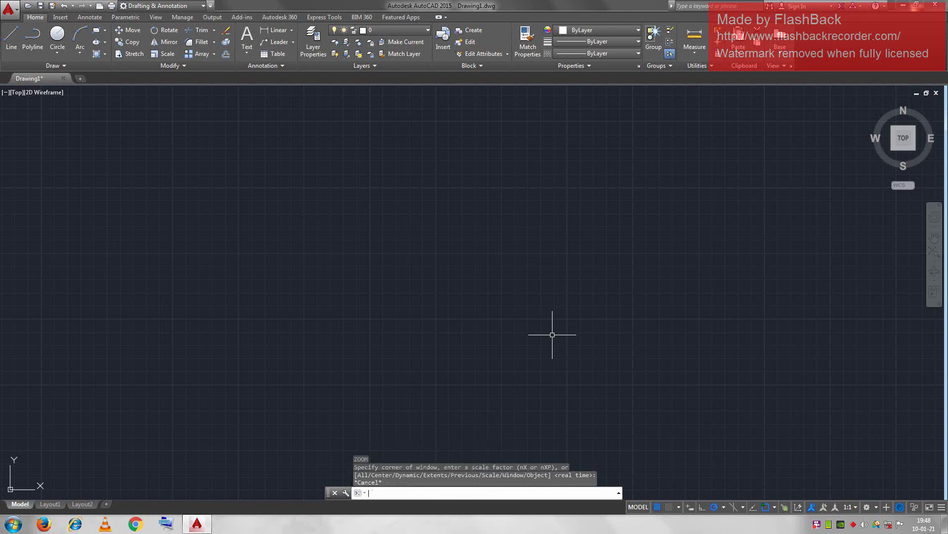
pyautogui.click(690, 507)
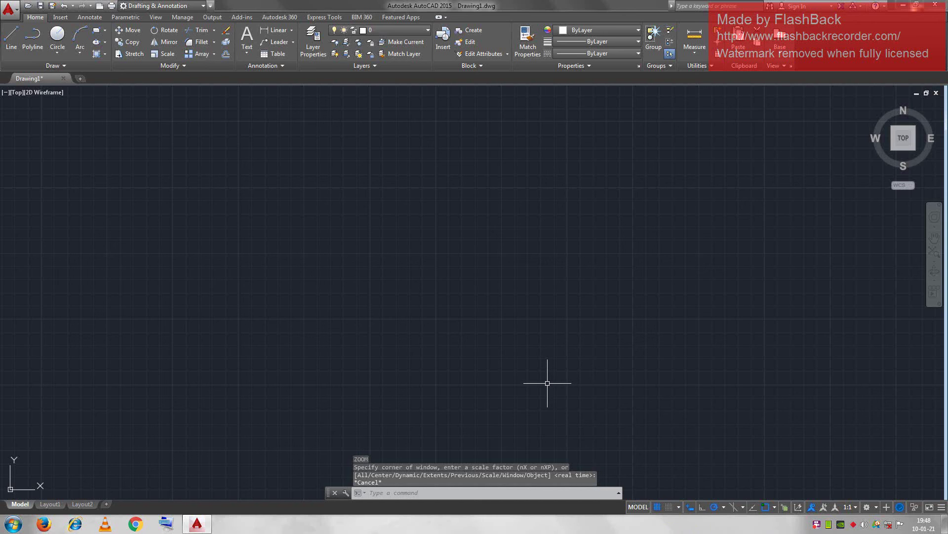
# - With Ortho on, draw a closed rectangular outline of orthogonal lines using LINE
pyautogui.click(702, 507)
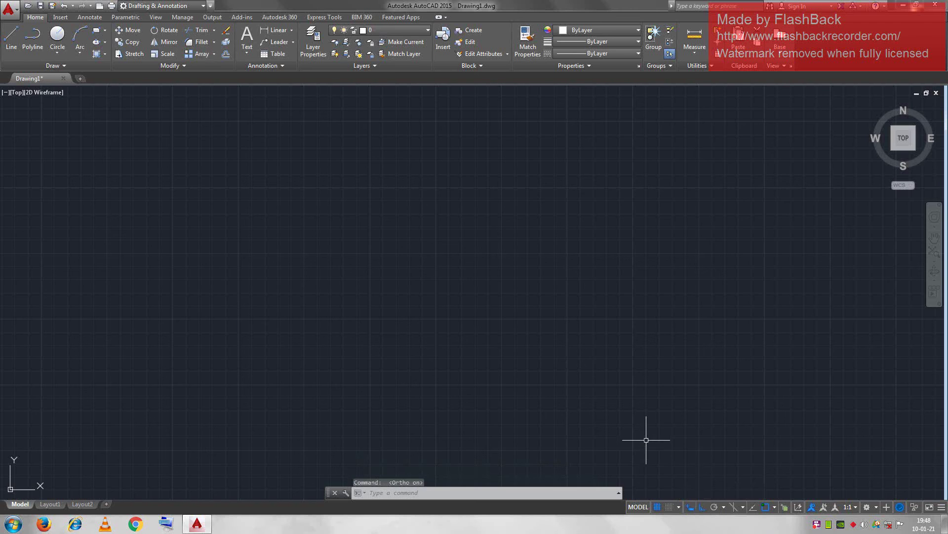
pyautogui.write('l')
pyautogui.press('Return')
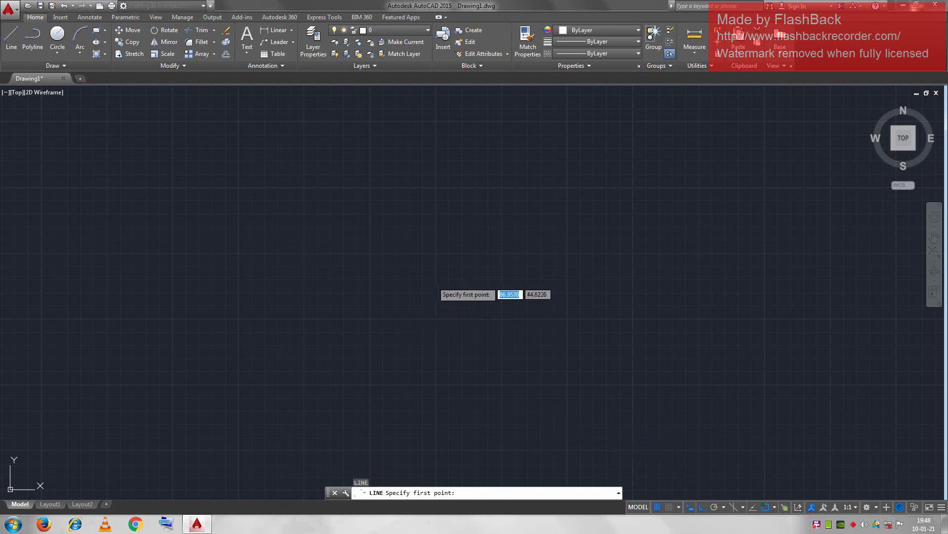
pyautogui.click(433, 281)
pyautogui.click(536, 282)
pyautogui.click(536, 338)
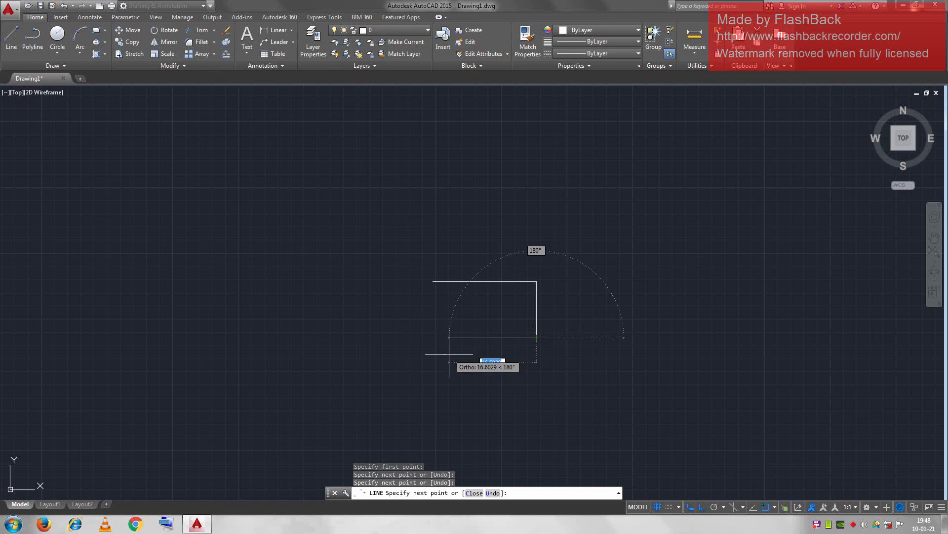
pyautogui.click(431, 338)
pyautogui.click(431, 258)
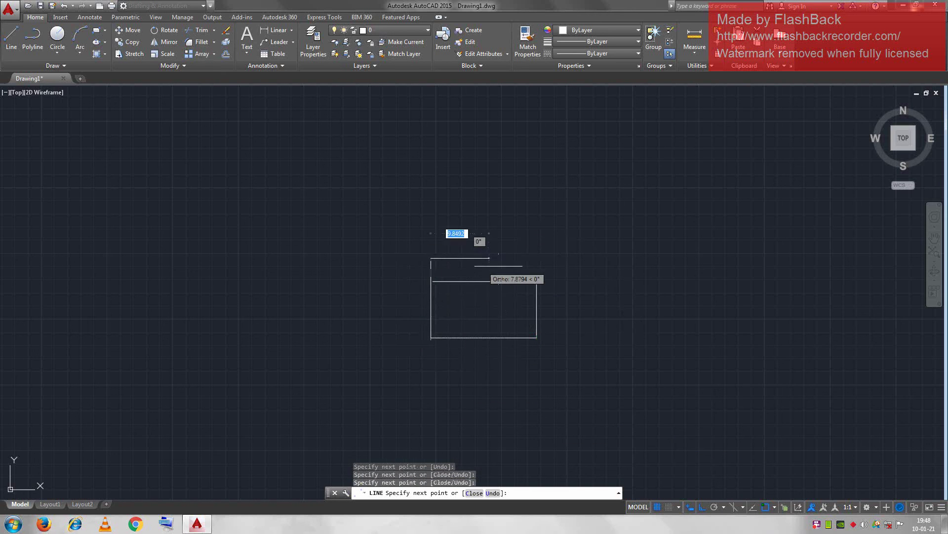
# - Continue the chain into a larger box with a stepped tail below, then end LINE
pyautogui.click(540, 258)
pyautogui.click(539, 396)
pyautogui.click(397, 396)
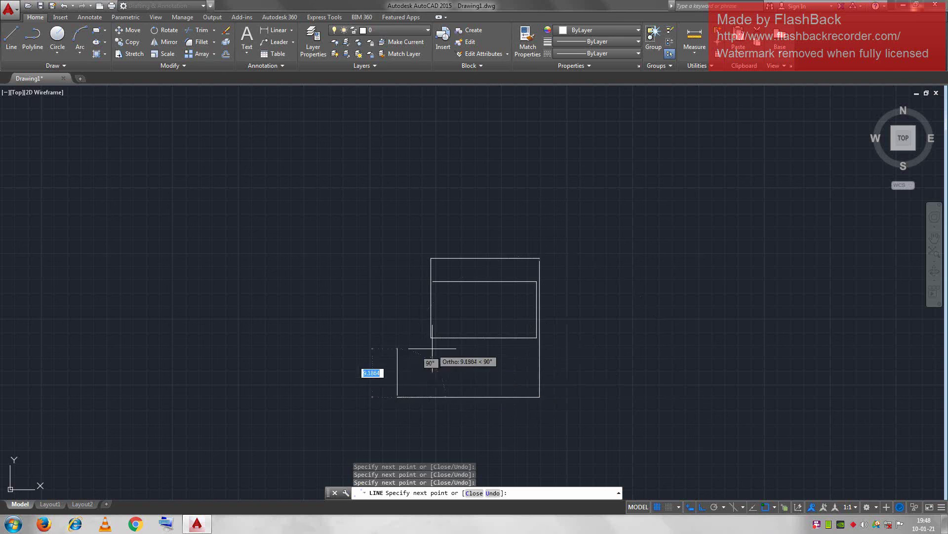
pyautogui.click(465, 396)
pyautogui.click(466, 444)
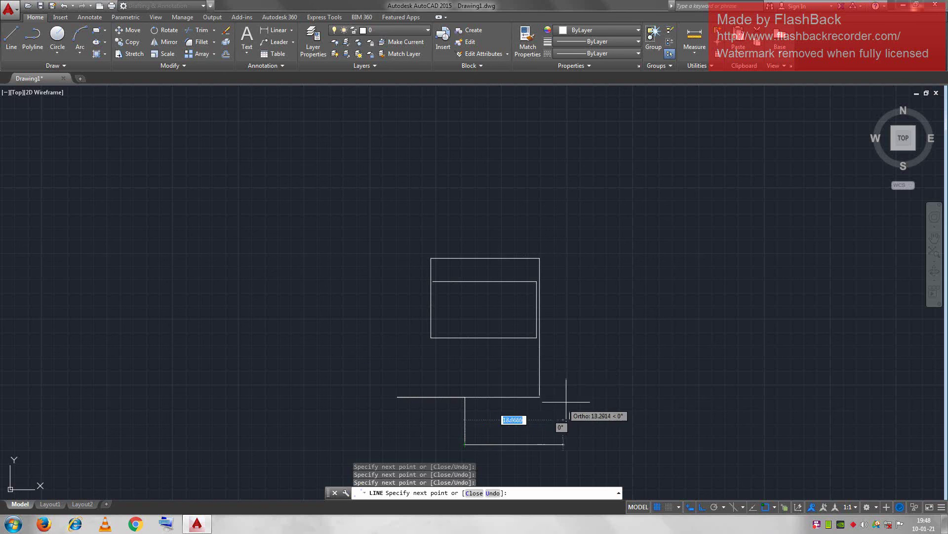
pyautogui.click(581, 444)
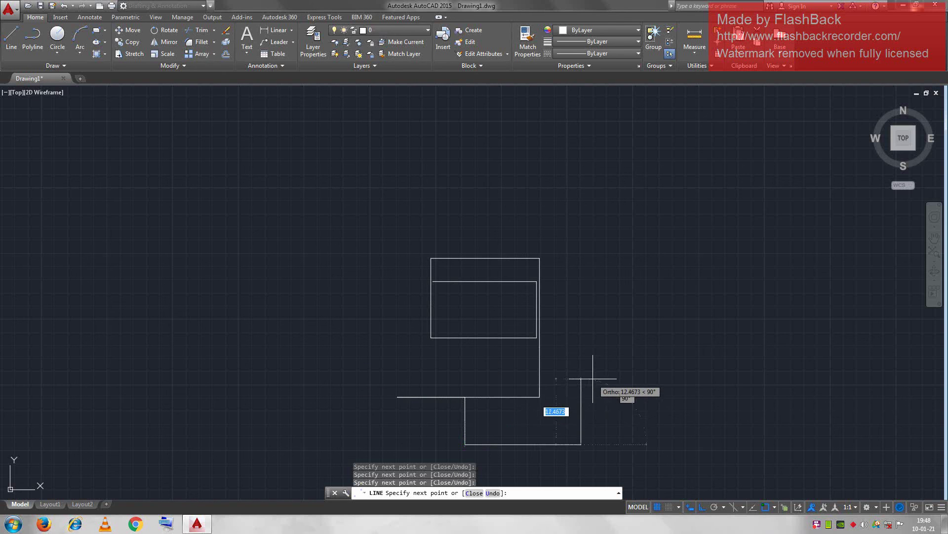
pyautogui.press('Escape')
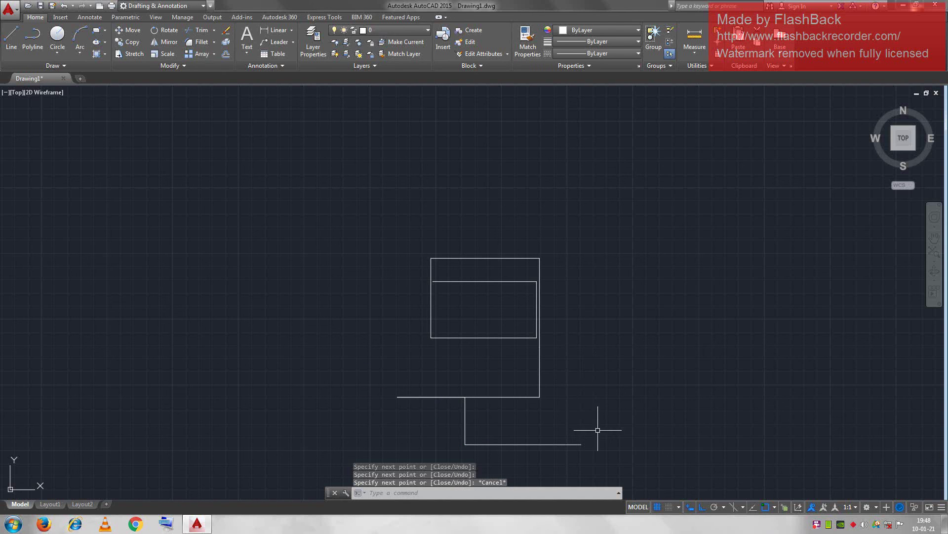
# - With Ortho off, draw a slanted four-segment open triangle right of the boxes
pyautogui.click(702, 506)
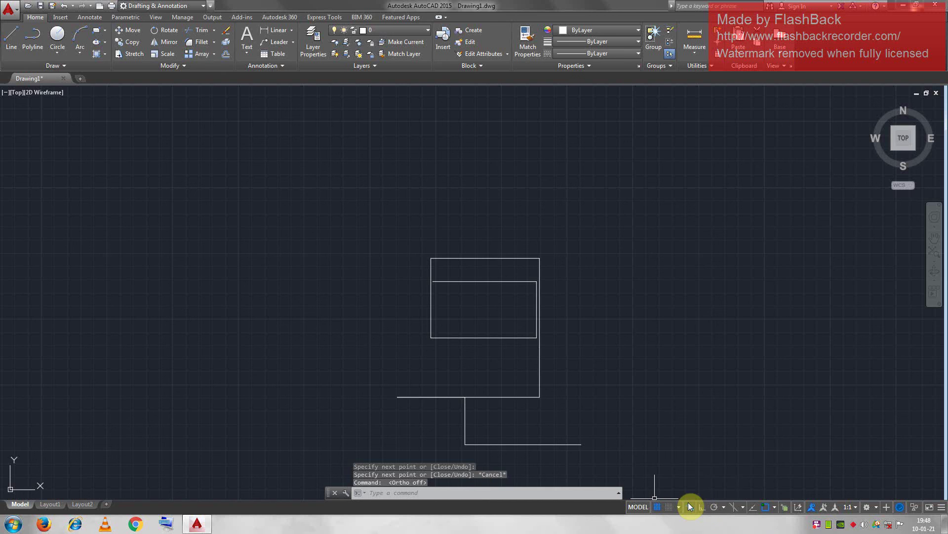
pyautogui.press('Return')
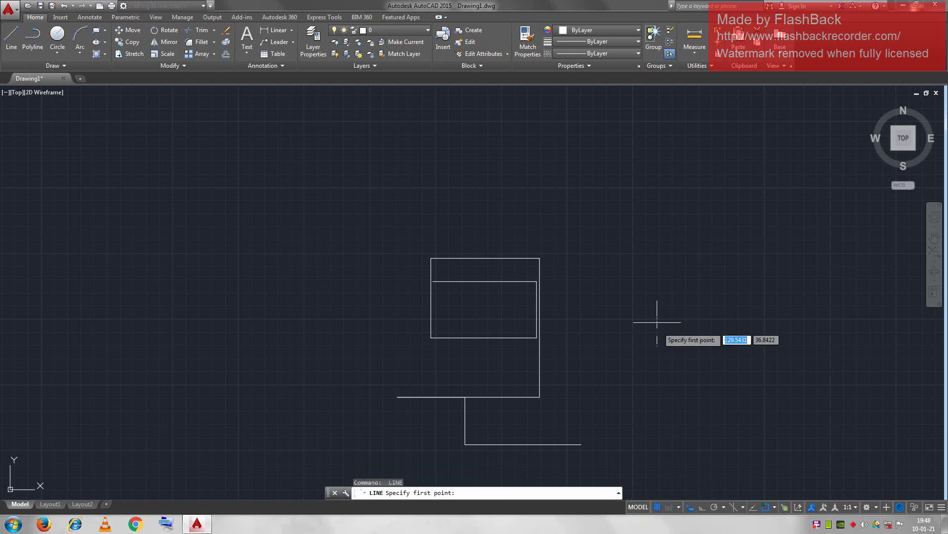
pyautogui.click(652, 252)
pyautogui.click(640, 316)
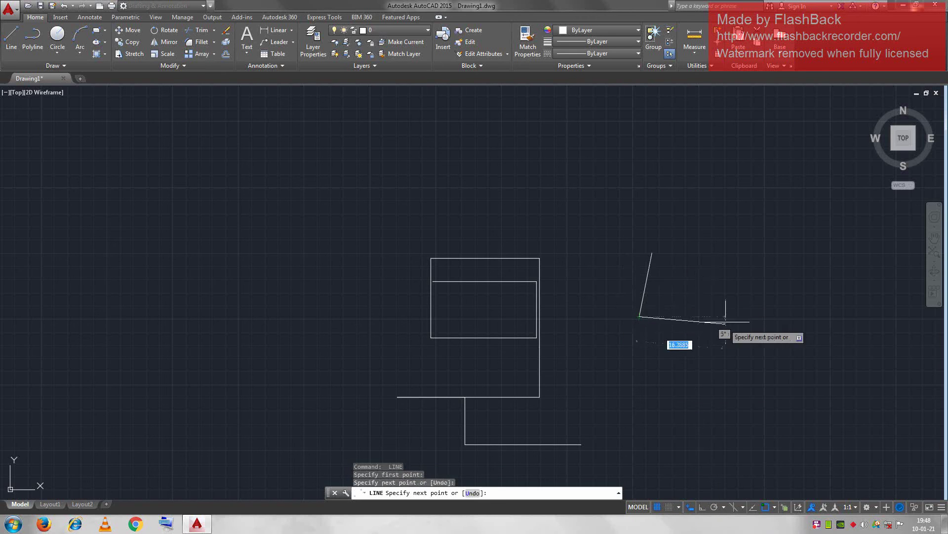
pyautogui.click(739, 293)
pyautogui.click(673, 205)
pyautogui.click(631, 251)
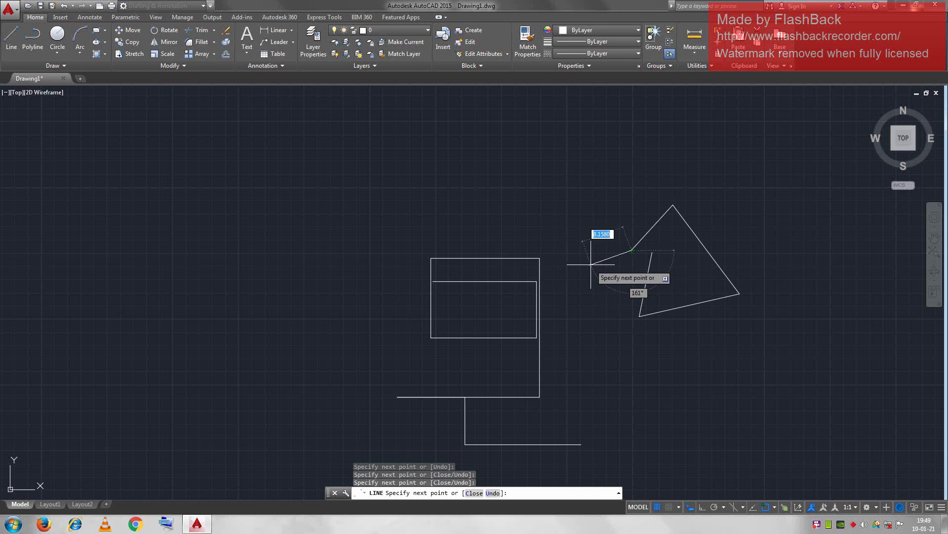
pyautogui.press('Escape')
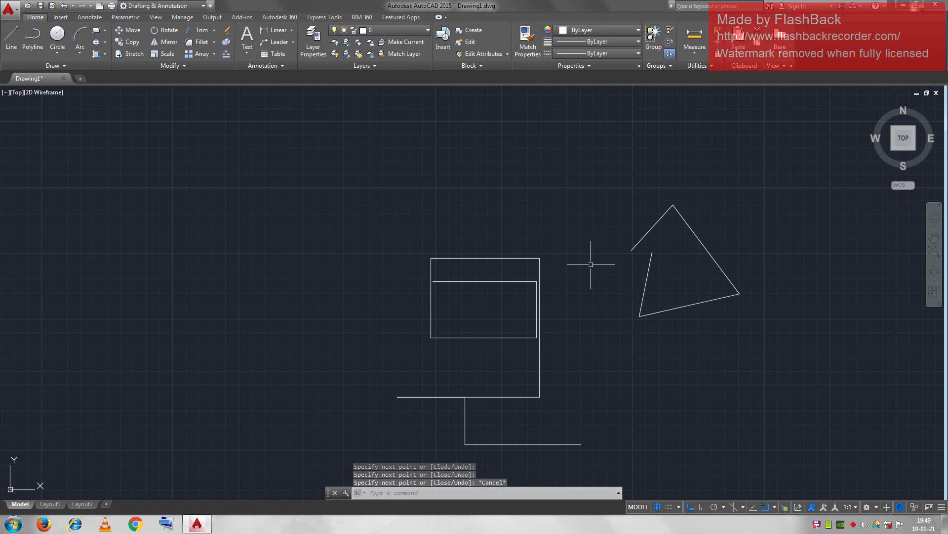
# - Window-select the triangle and the rectangles and delete them
pyautogui.click(694, 342)
pyautogui.click(609, 199)
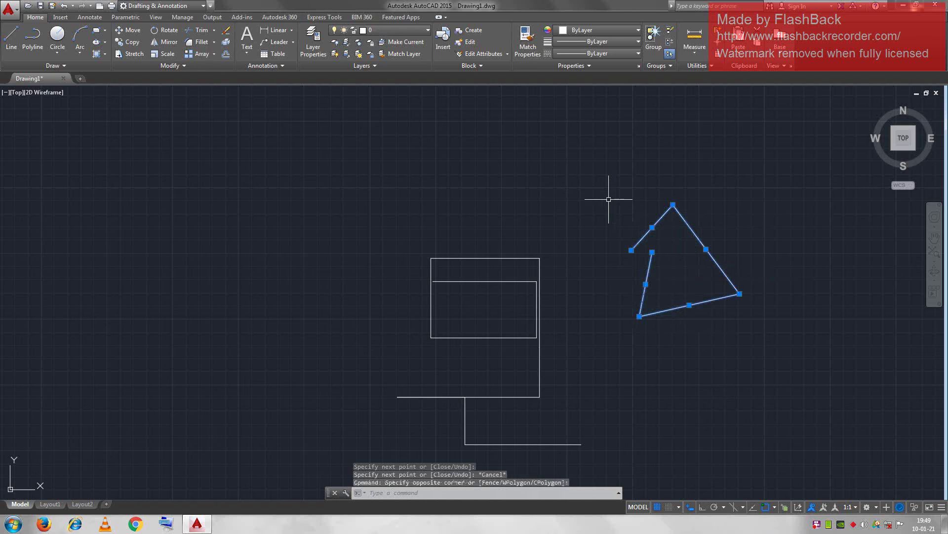
pyautogui.click(533, 246)
pyautogui.click(365, 427)
pyautogui.press('Delete')
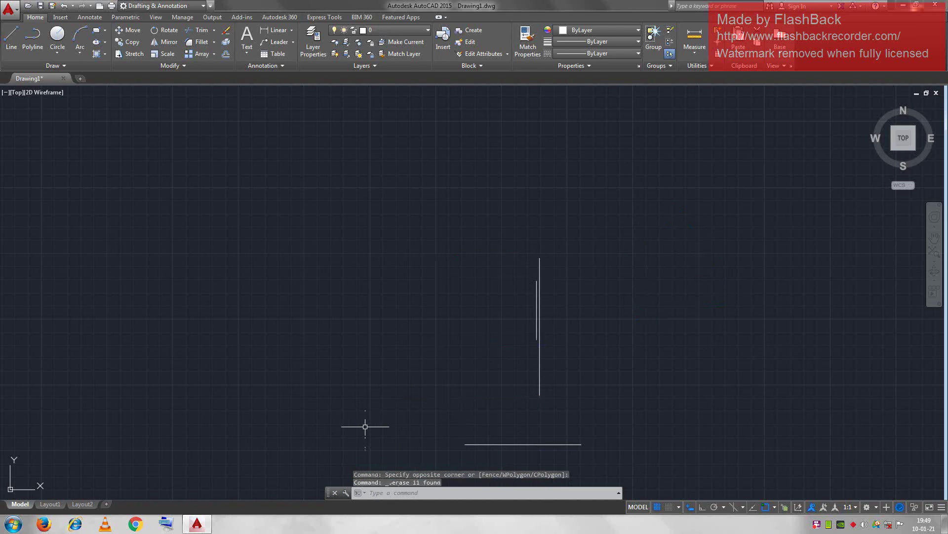
# - Select the leftover vertical lines and bottom horizontal line and delete them
pyautogui.click(604, 306)
pyautogui.click(491, 365)
pyautogui.click(529, 424)
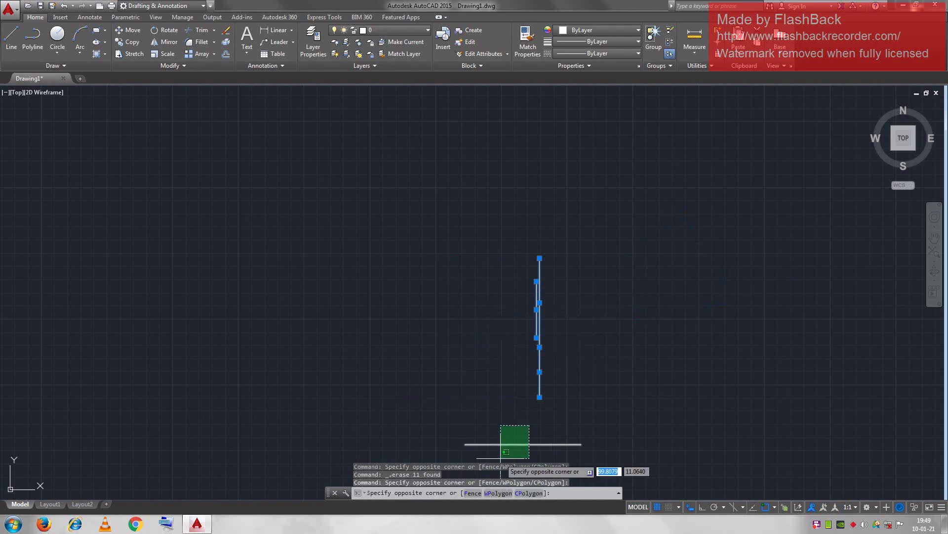
pyautogui.click(486, 463)
pyautogui.press('Delete')
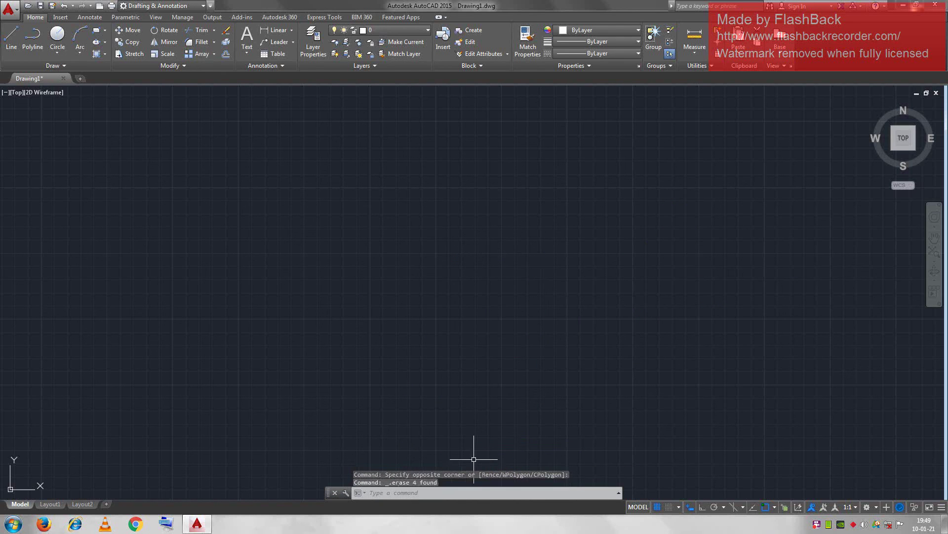
# - Enable Polar Tracking with a 30° increment, leaving 25° as the sole additional angle
pyautogui.click(713, 505)
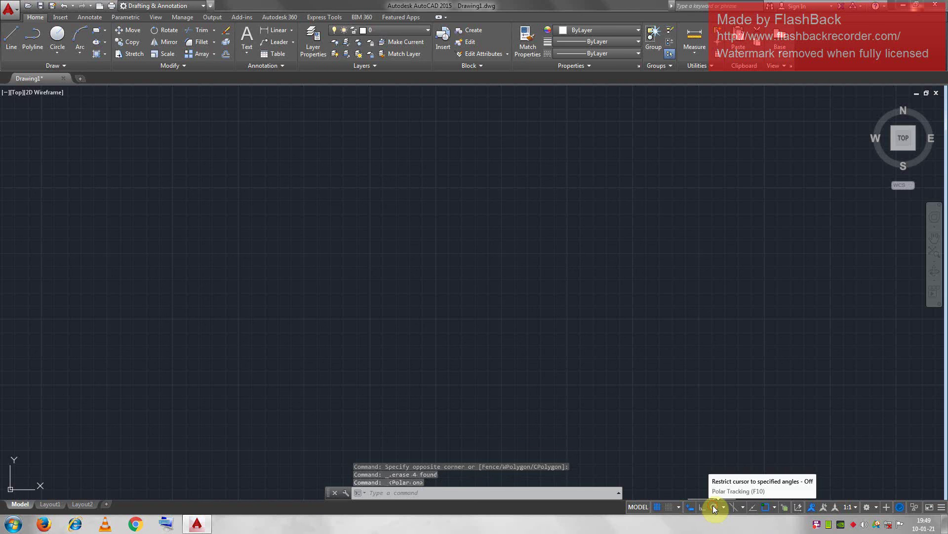
pyautogui.click(722, 505)
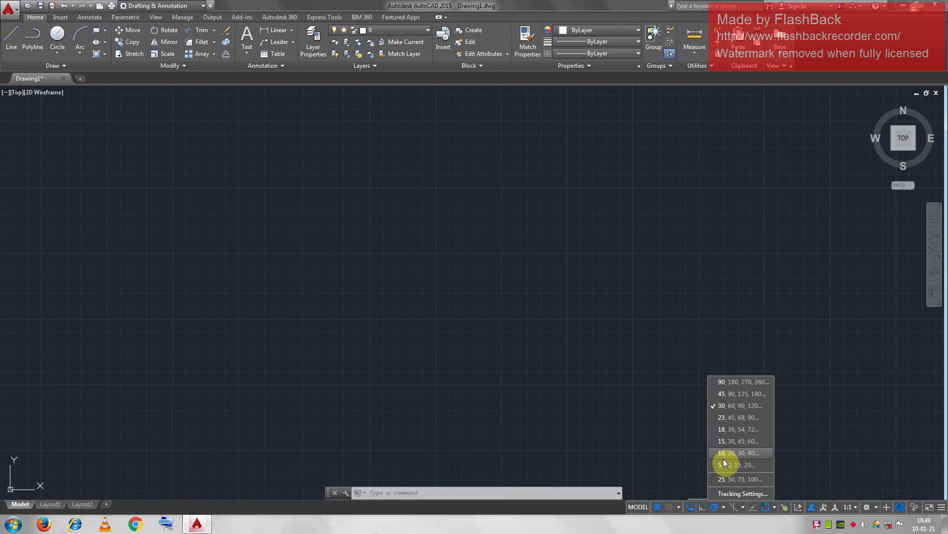
pyautogui.click(729, 492)
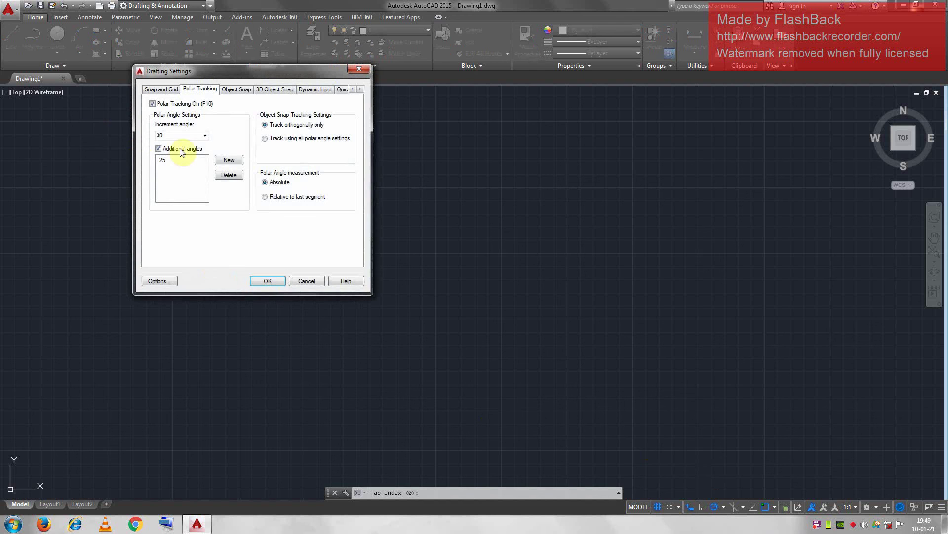
pyautogui.click(217, 159)
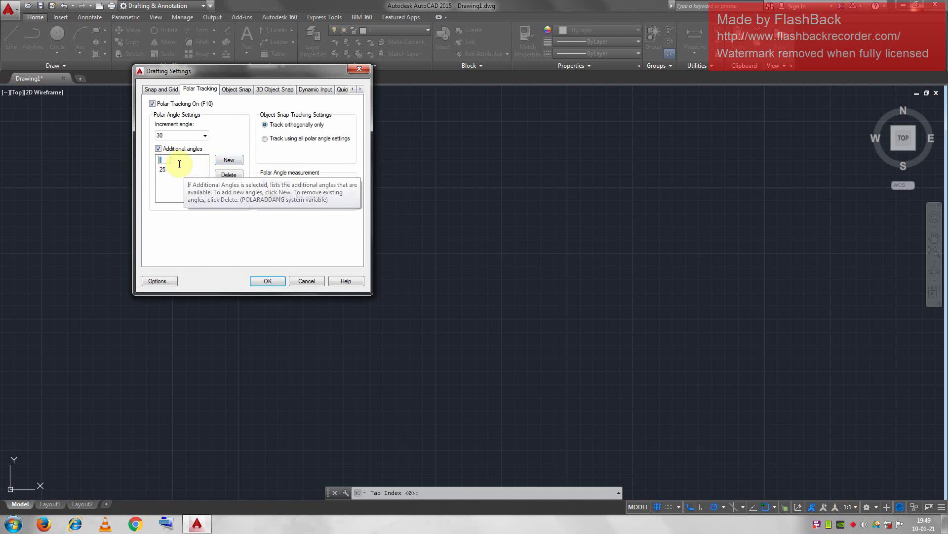
pyautogui.click(221, 177)
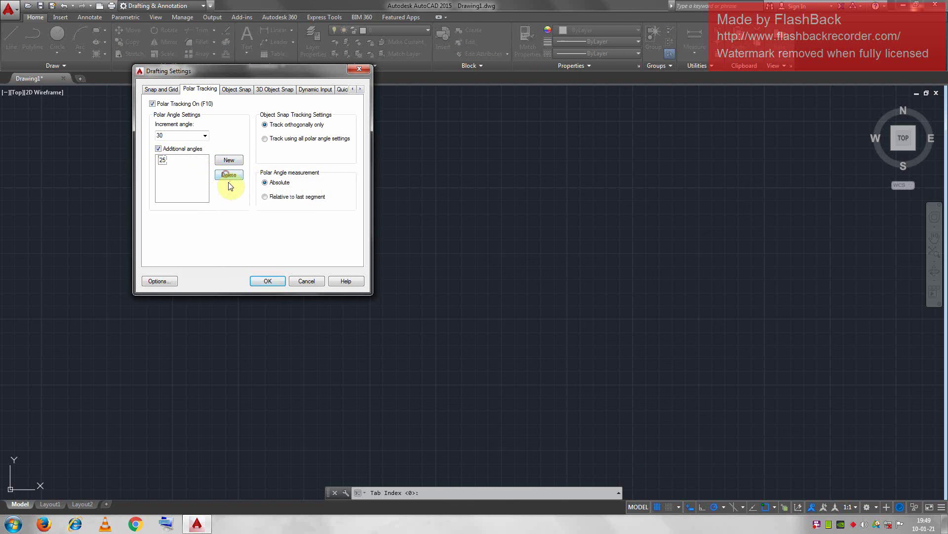
pyautogui.click(274, 284)
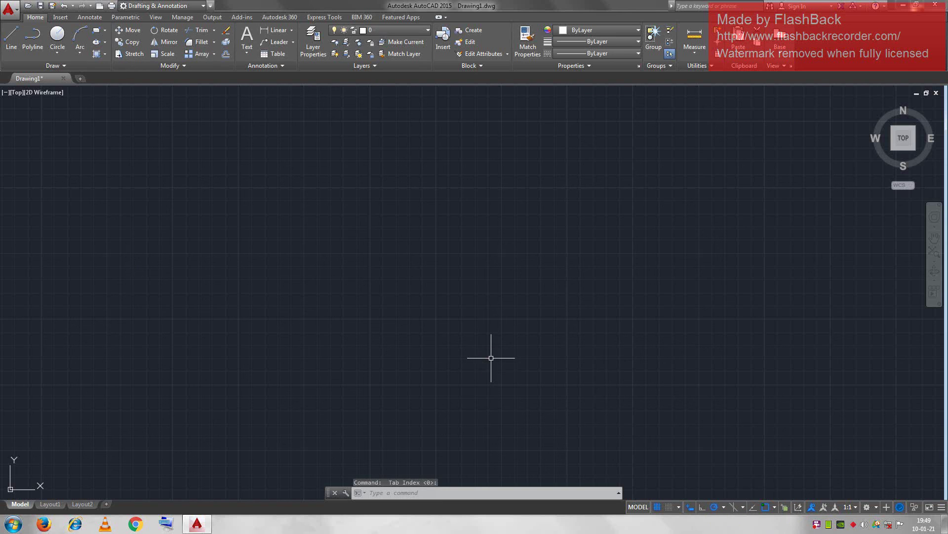
pyautogui.write('l')
pyautogui.press('Return')
pyautogui.click(420, 306)
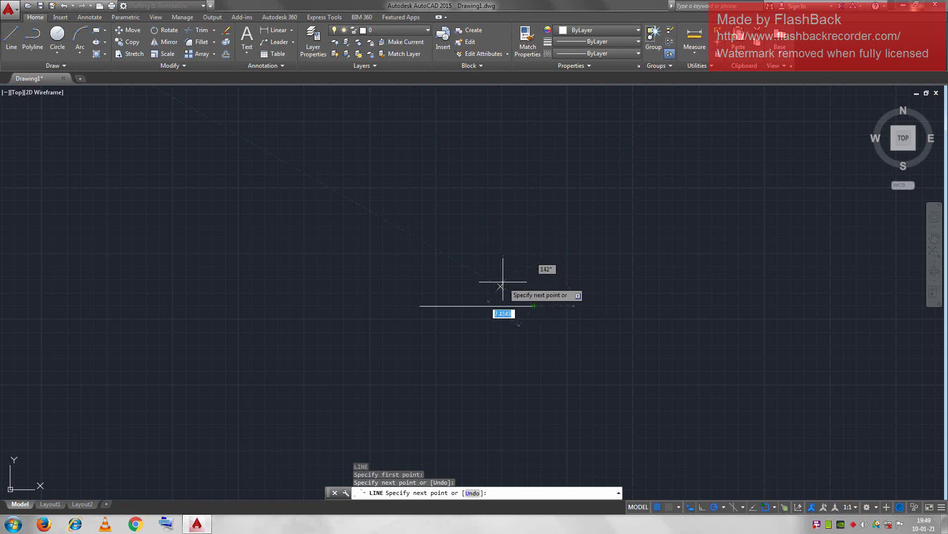
pyautogui.click(511, 265)
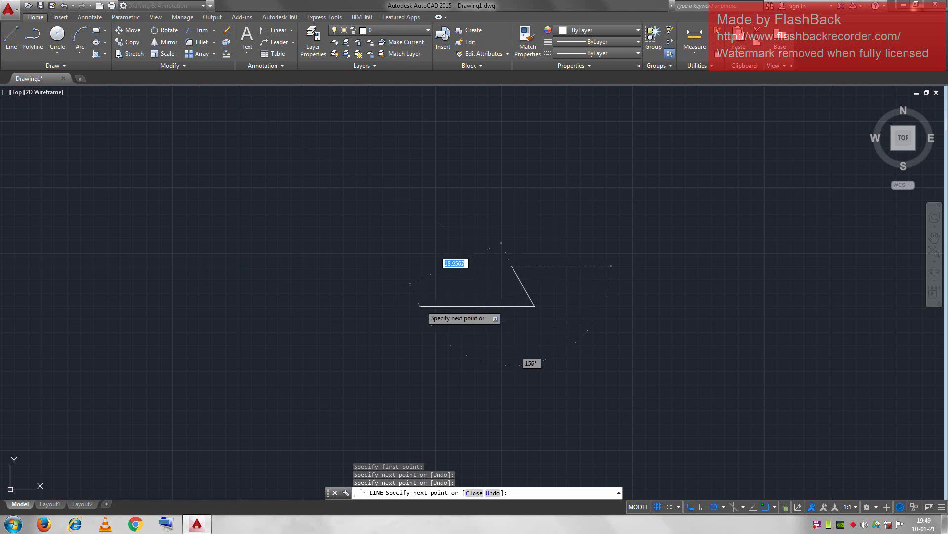
pyautogui.click(420, 306)
pyautogui.rightClick(430, 300)
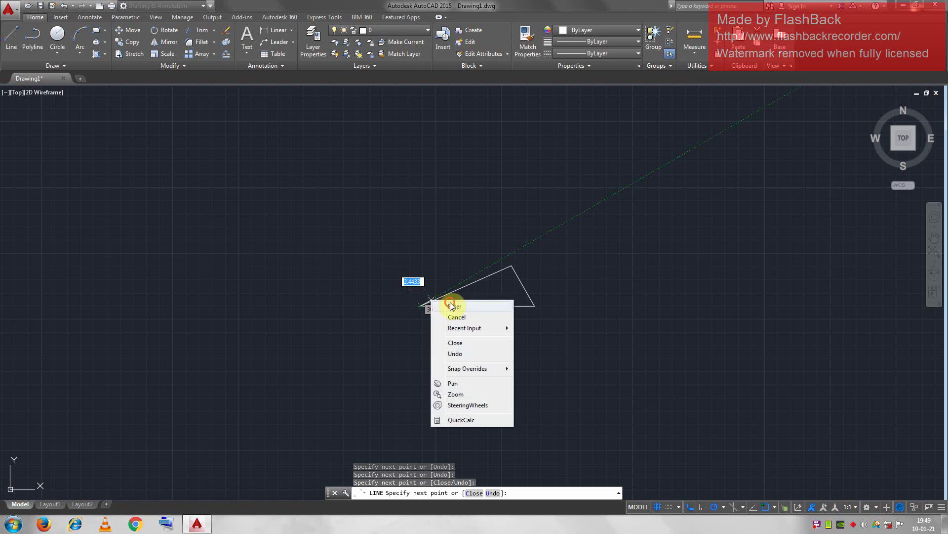
pyautogui.click(451, 306)
pyautogui.click(557, 332)
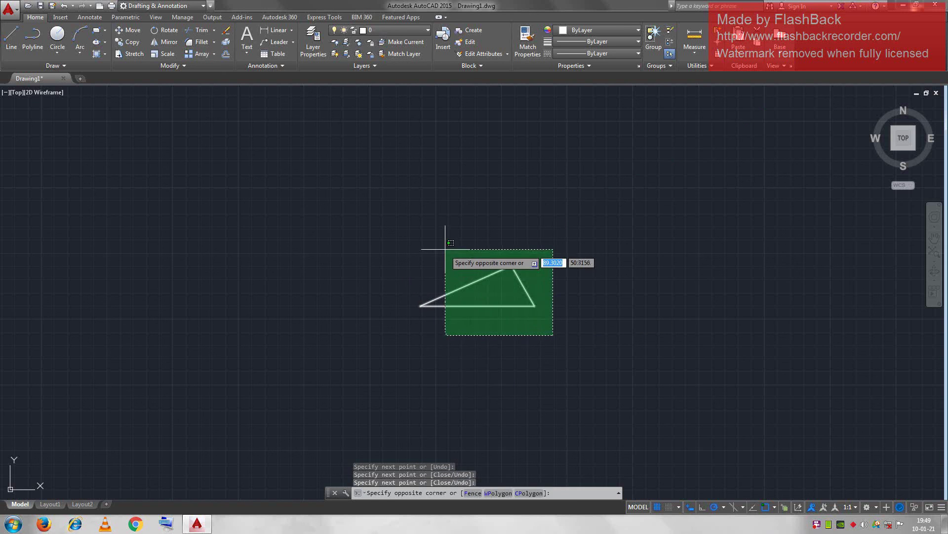
pyautogui.click(437, 245)
pyautogui.press('Delete')
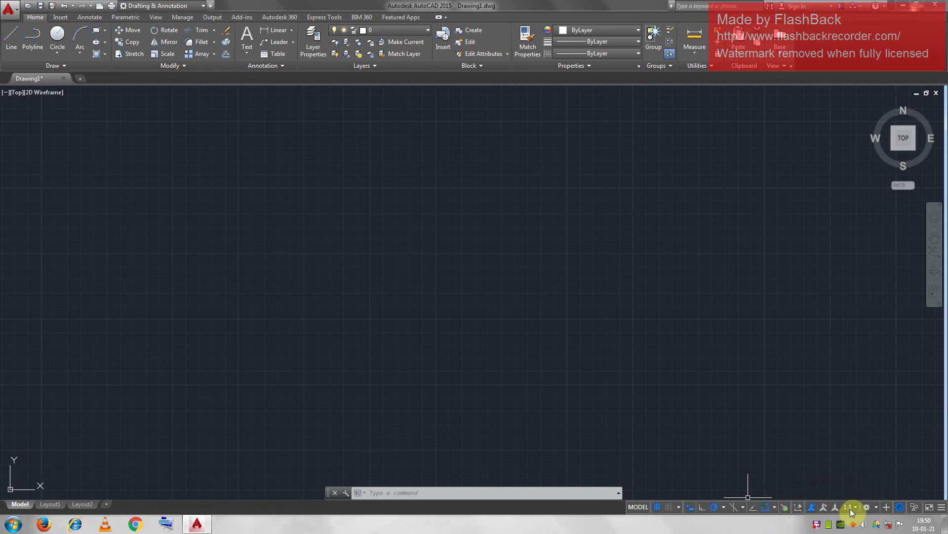
# - Open and dismiss the Workspace Switching menu twice, then open the status-bar Customization list
pyautogui.click(876, 506)
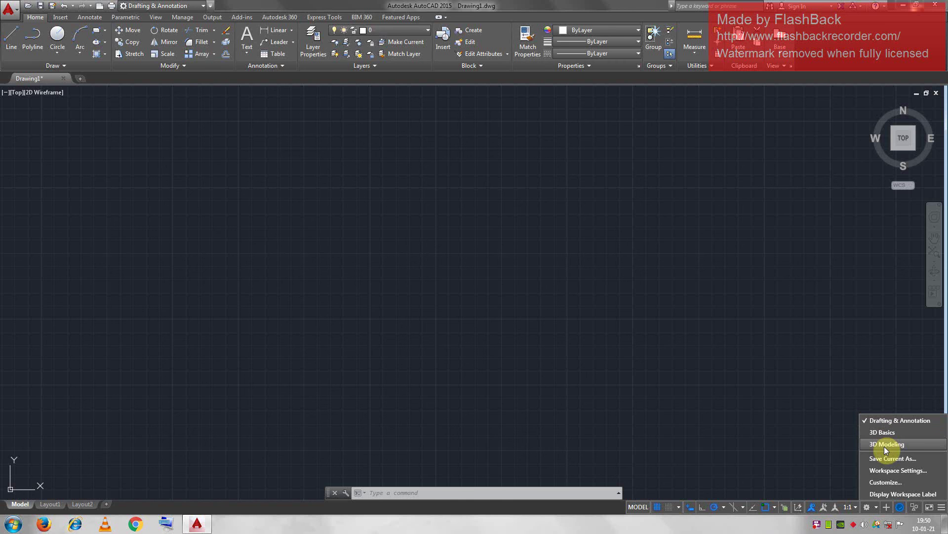
pyautogui.click(766, 399)
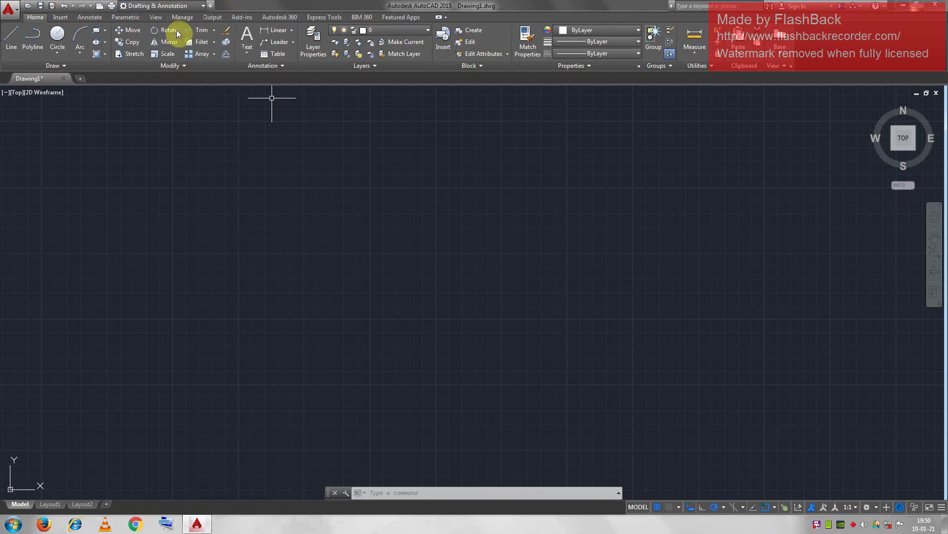
pyautogui.click(876, 508)
pyautogui.click(881, 422)
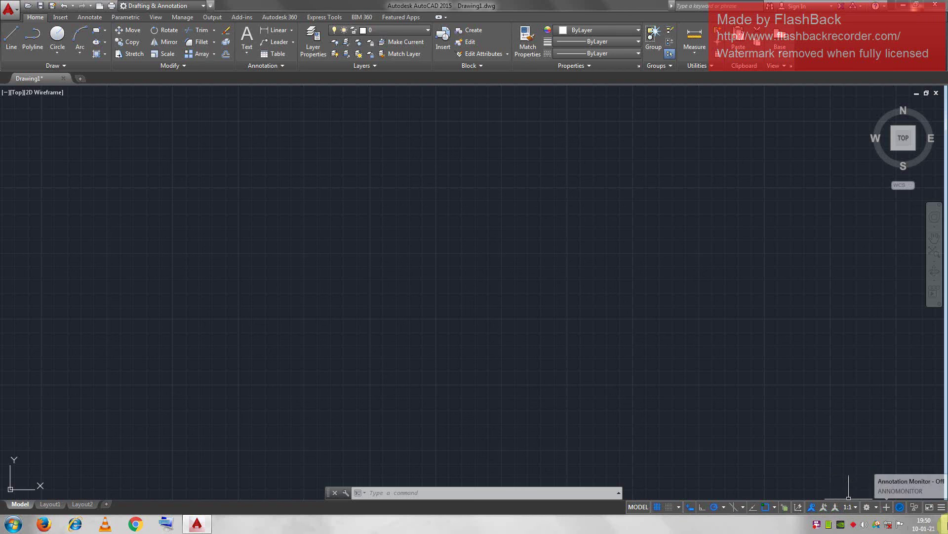
pyautogui.click(942, 507)
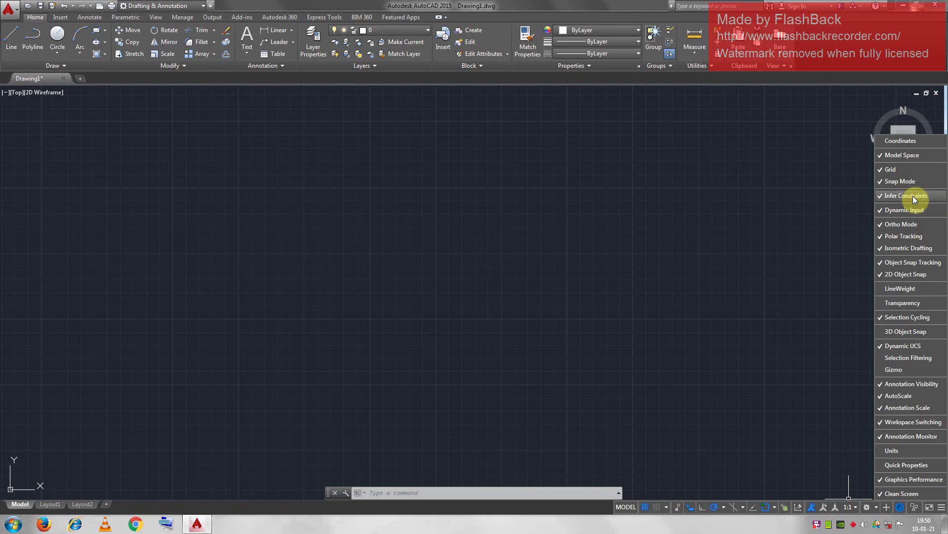
# - Dismiss the status-bar Customization menu, leaving the shown tools unchanged
pyautogui.click(940, 513)
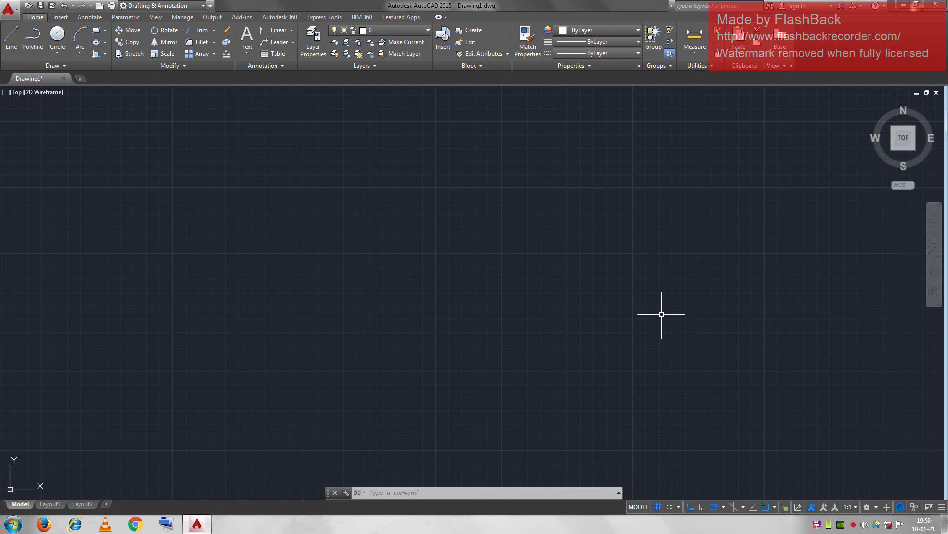